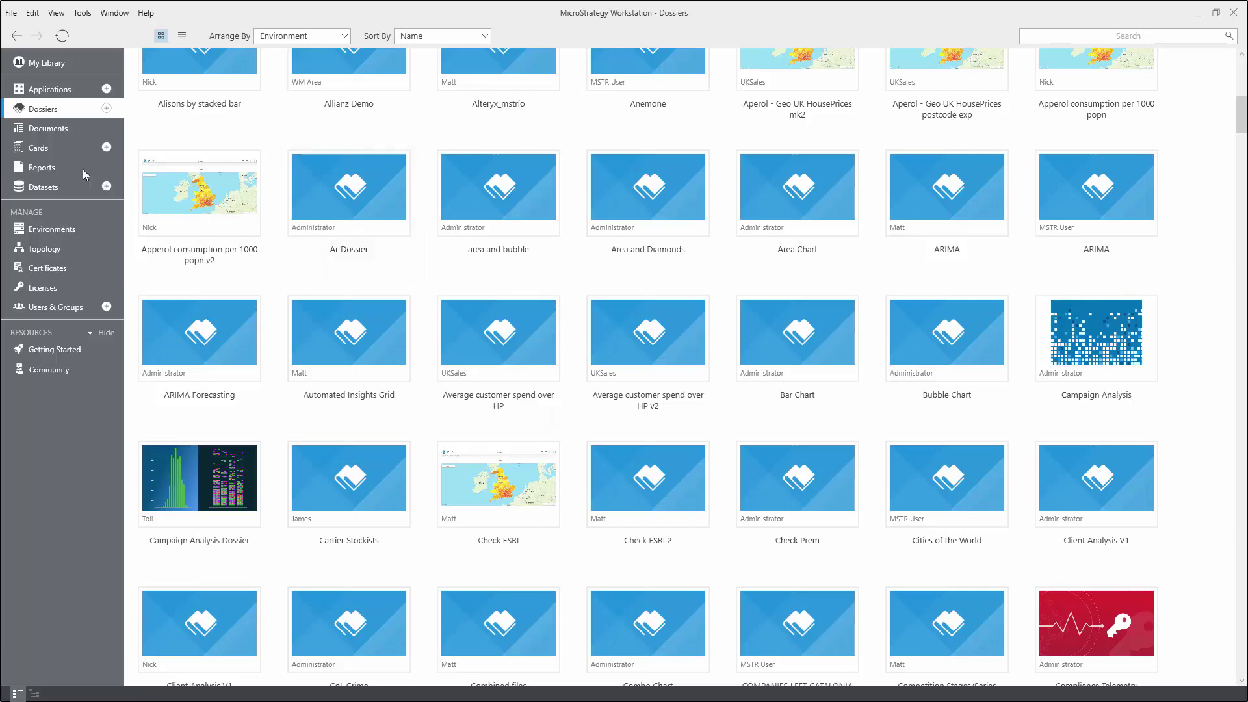
Step: Start a new card in the Cards collection, built on the European Leagues TeamStats dataset
{"action": "left_click", "coordinate": [37, 151]}
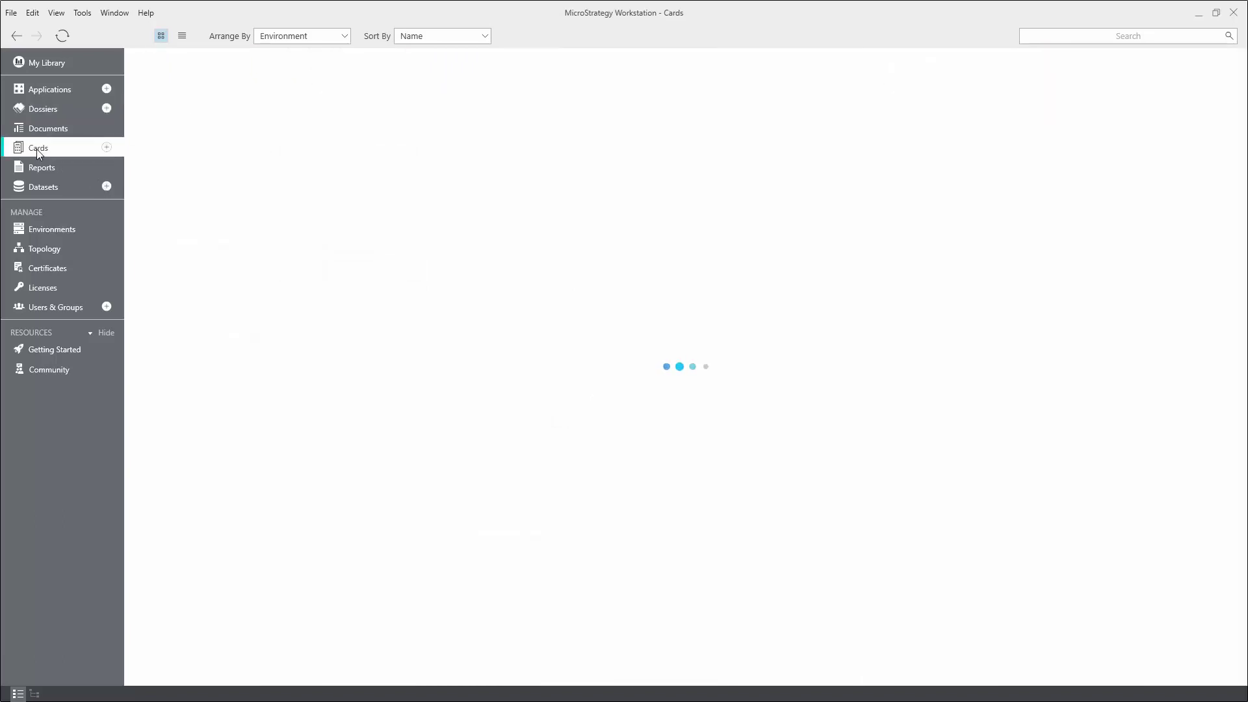
{"action": "left_click", "coordinate": [107, 148]}
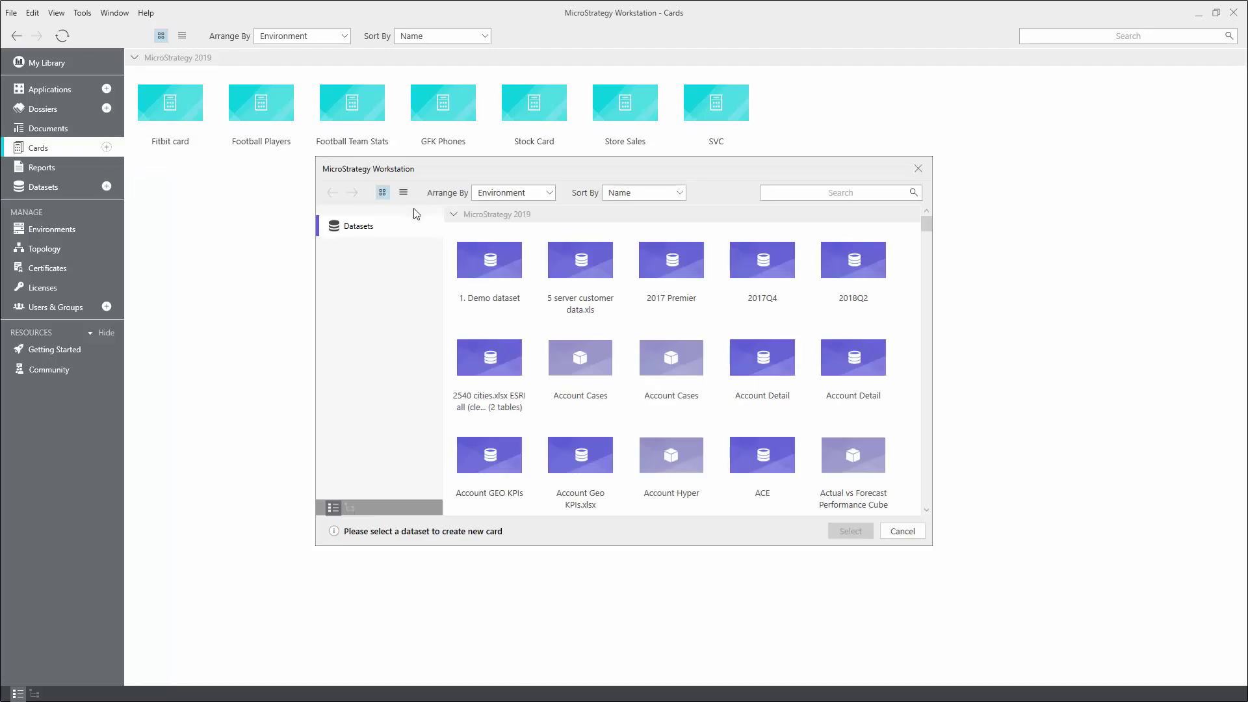
{"action": "left_click", "coordinate": [804, 194]}
{"action": "type", "text": "european leagues"}
{"action": "double_click", "coordinate": [579, 362]}
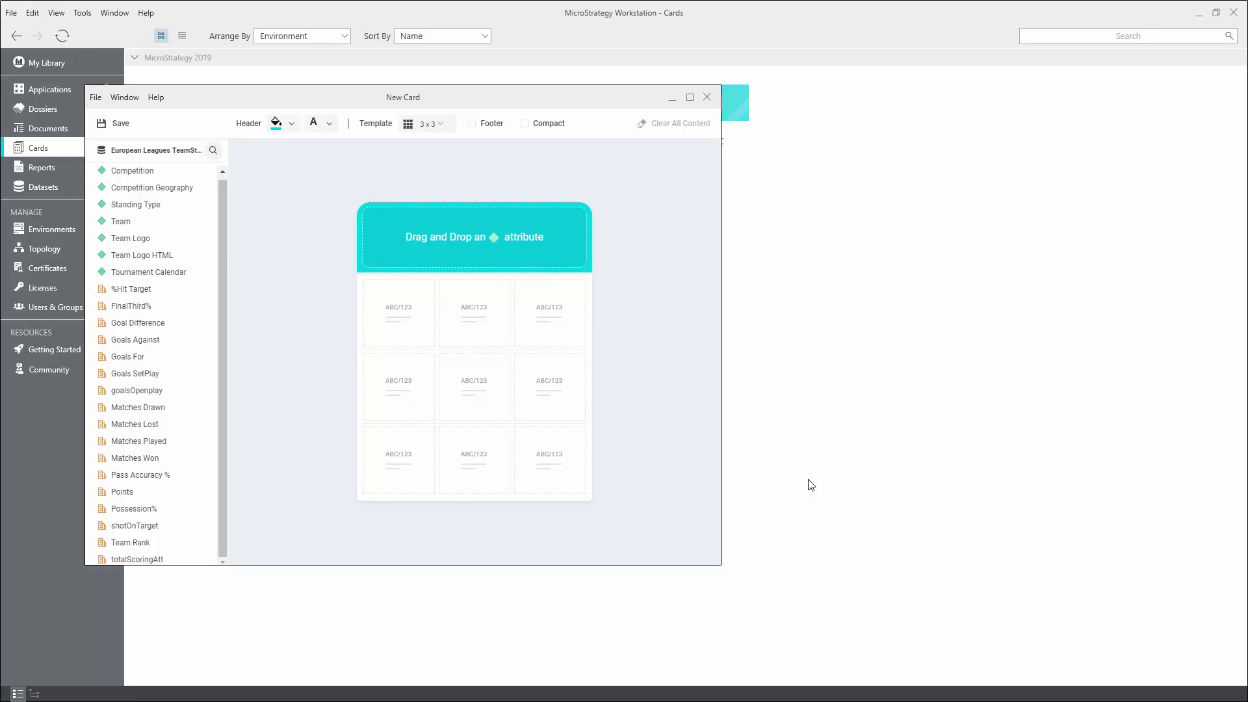
Step: Switch the card to a 2x2 template, put Team in the header, and add a pasted 'Dossier' link
{"action": "left_click", "coordinate": [429, 124]}
{"action": "left_click", "coordinate": [434, 164]}
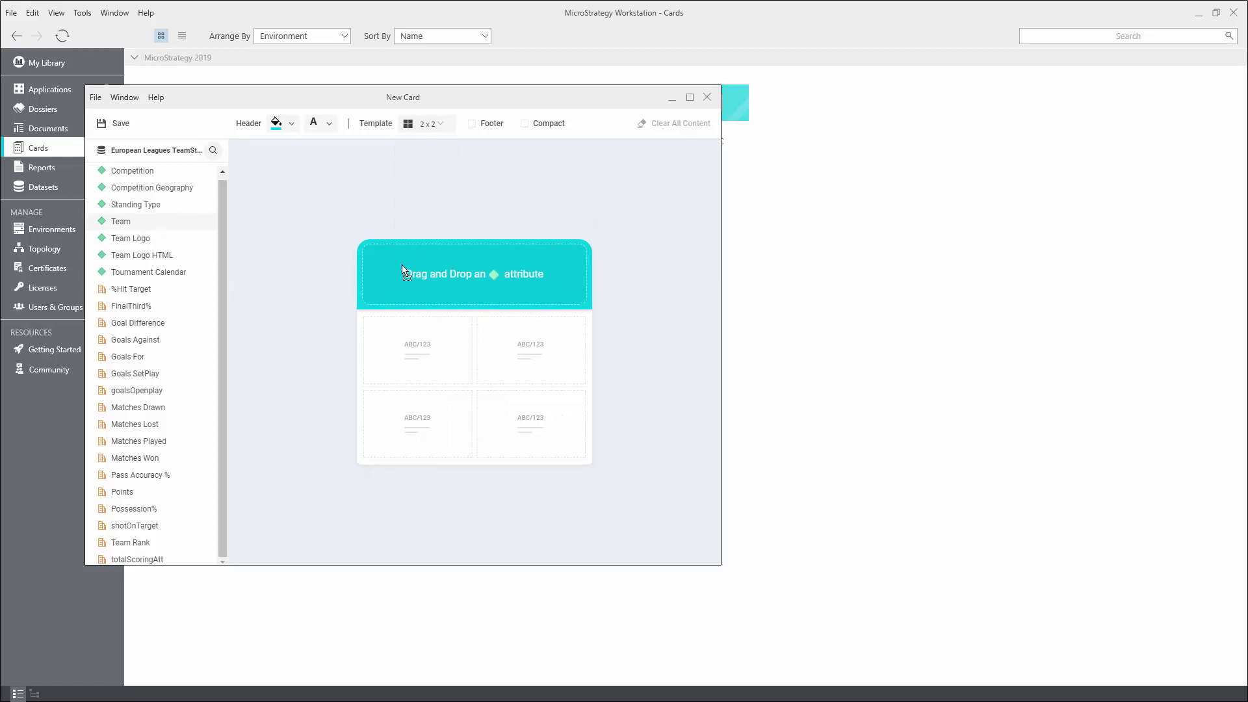
{"action": "left_click_drag", "start_coordinate": [121, 222], "coordinate": [474, 274]}
{"action": "left_click", "coordinate": [401, 291]}
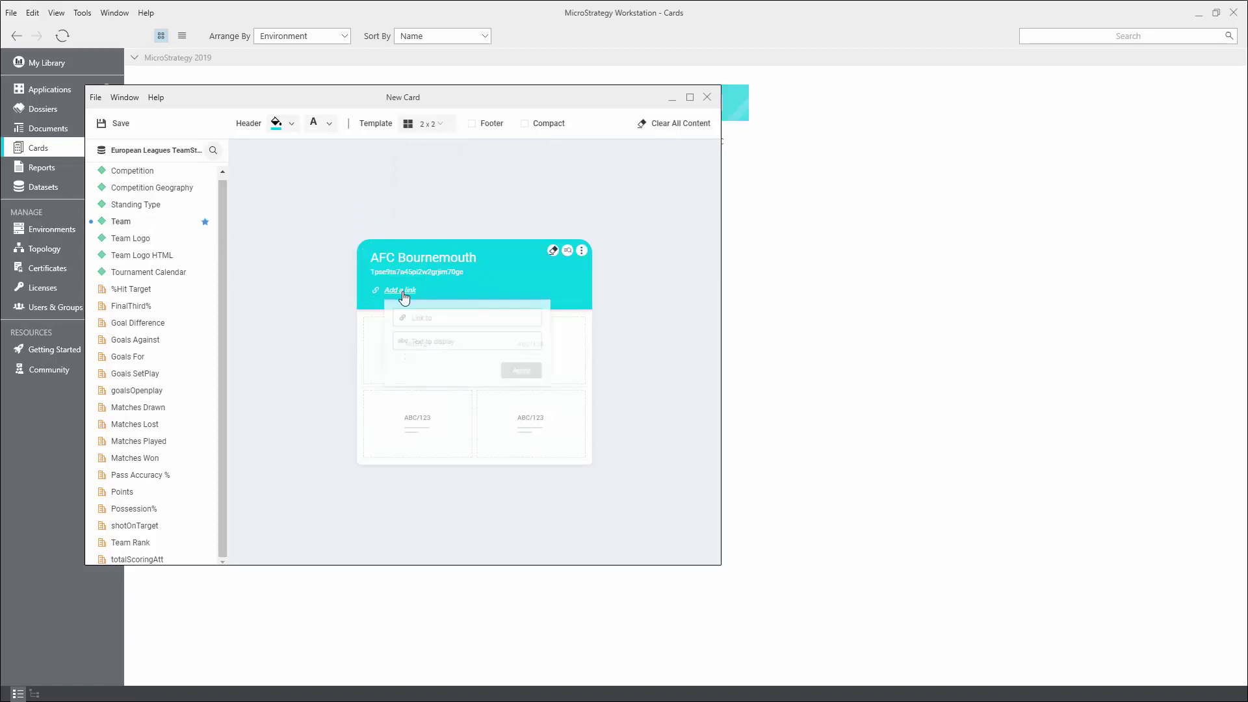
{"action": "key", "text": "ctrl+v"}
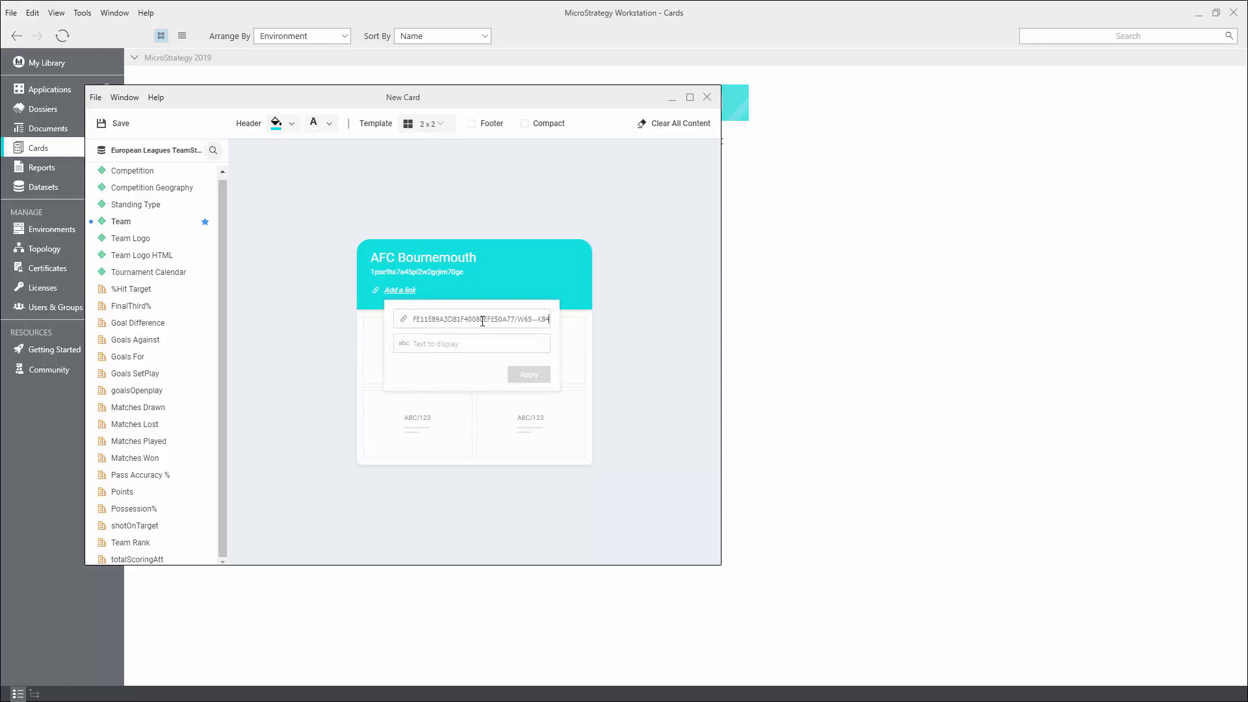
{"action": "left_click", "coordinate": [472, 344]}
{"action": "type", "text": "Dossier"}
{"action": "left_click", "coordinate": [527, 376]}
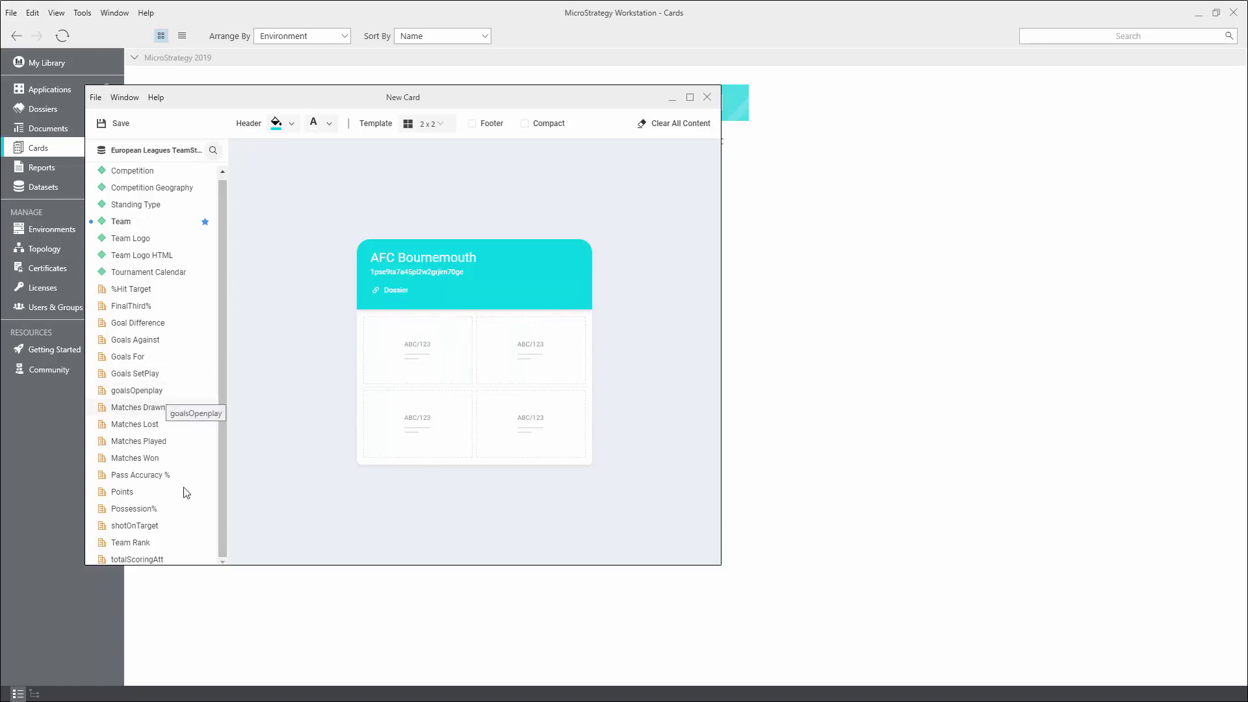
Step: Fill the four card cells with Team Rank, Points, Matches Played and Matches Won
{"action": "left_click_drag", "start_coordinate": [264, 491], "coordinate": [441, 376]}
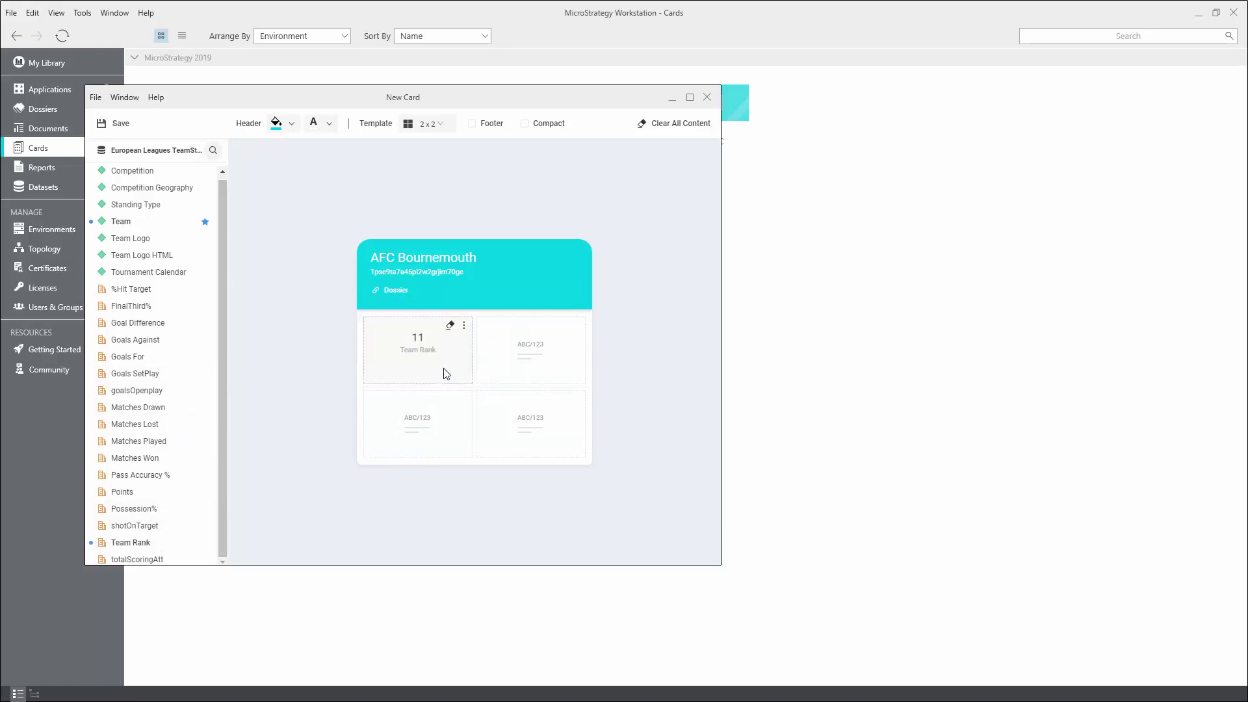
{"action": "left_click_drag", "start_coordinate": [121, 491], "coordinate": [543, 346]}
{"action": "left_click_drag", "start_coordinate": [138, 441], "coordinate": [417, 420]}
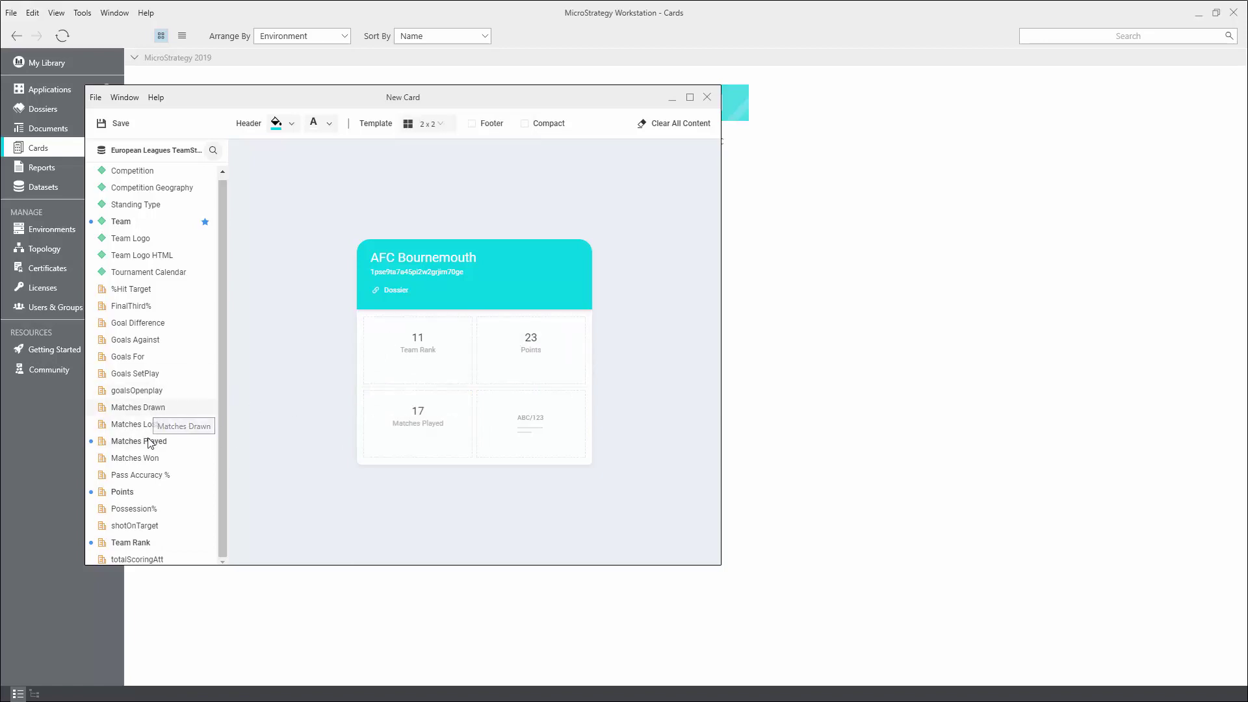
{"action": "left_click_drag", "start_coordinate": [137, 458], "coordinate": [531, 420]}
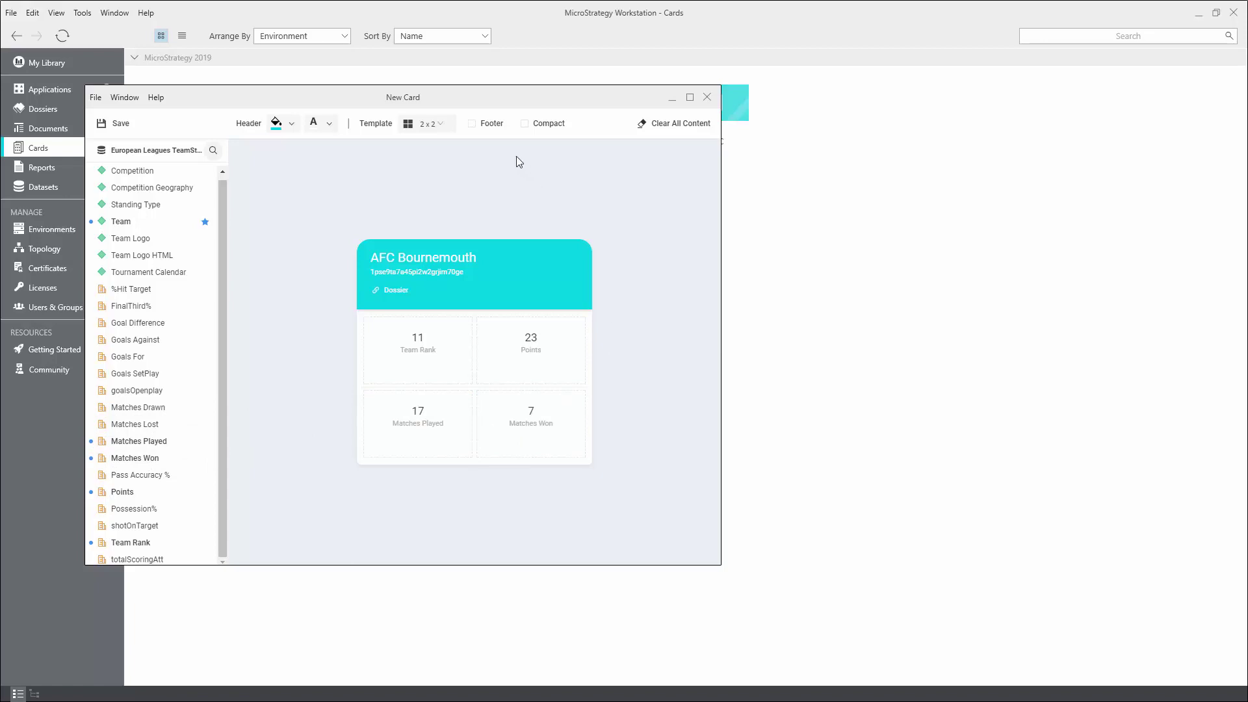
Step: Add a footer showing Competition Geography (England) and make the card compact
{"action": "left_click", "coordinate": [473, 123]}
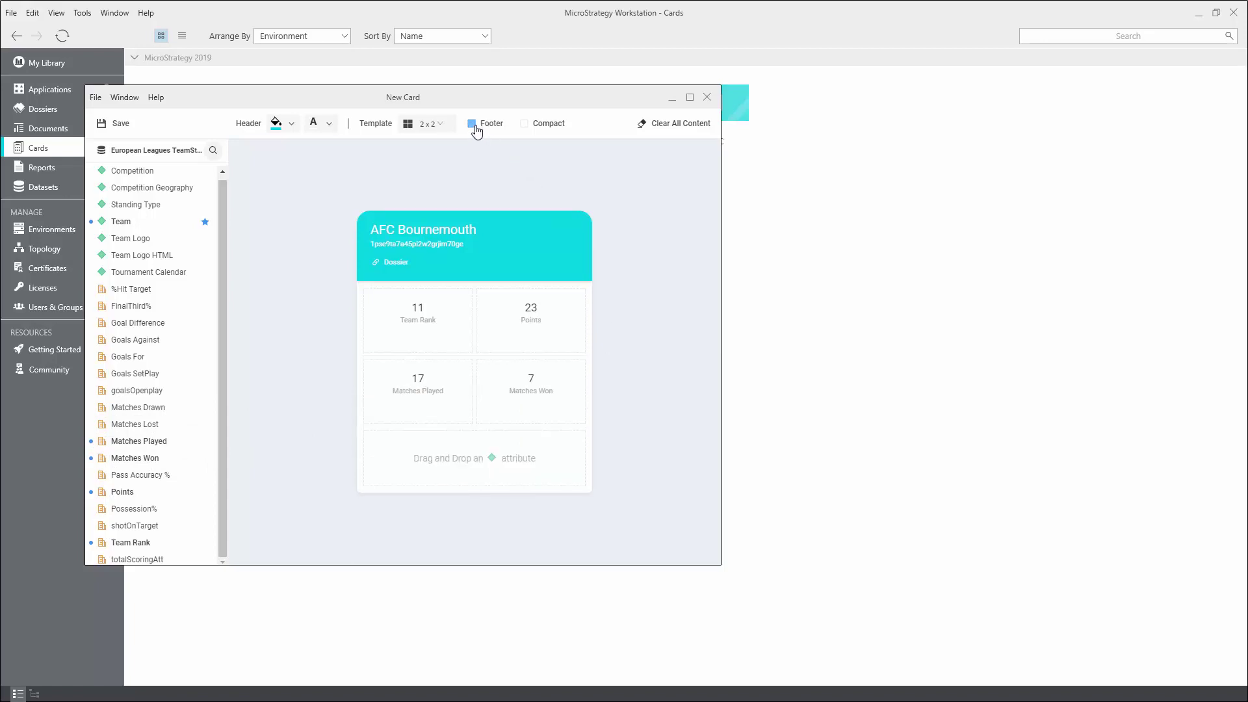
{"action": "left_click", "coordinate": [526, 124]}
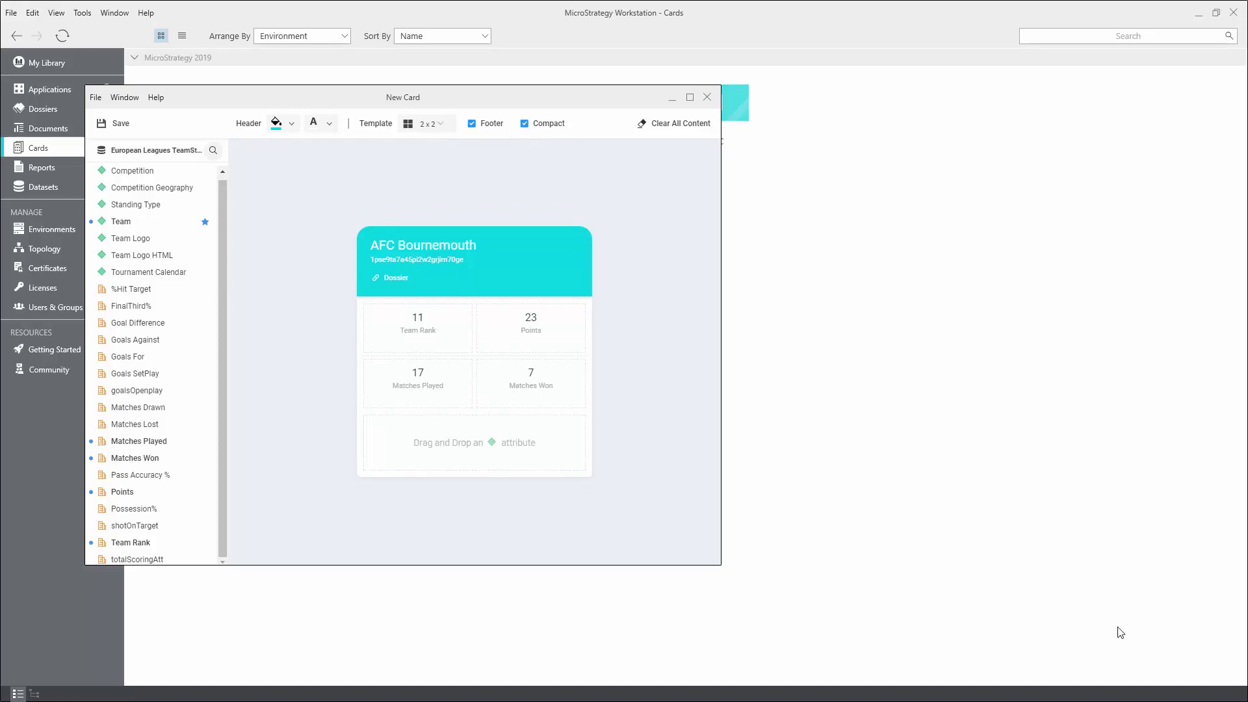
{"action": "mouse_move", "coordinate": [152, 188]}
{"action": "left_mouse_down"}
{"action": "mouse_move", "coordinate": [424, 393]}
{"action": "mouse_move", "coordinate": [459, 442]}
{"action": "left_mouse_up"}
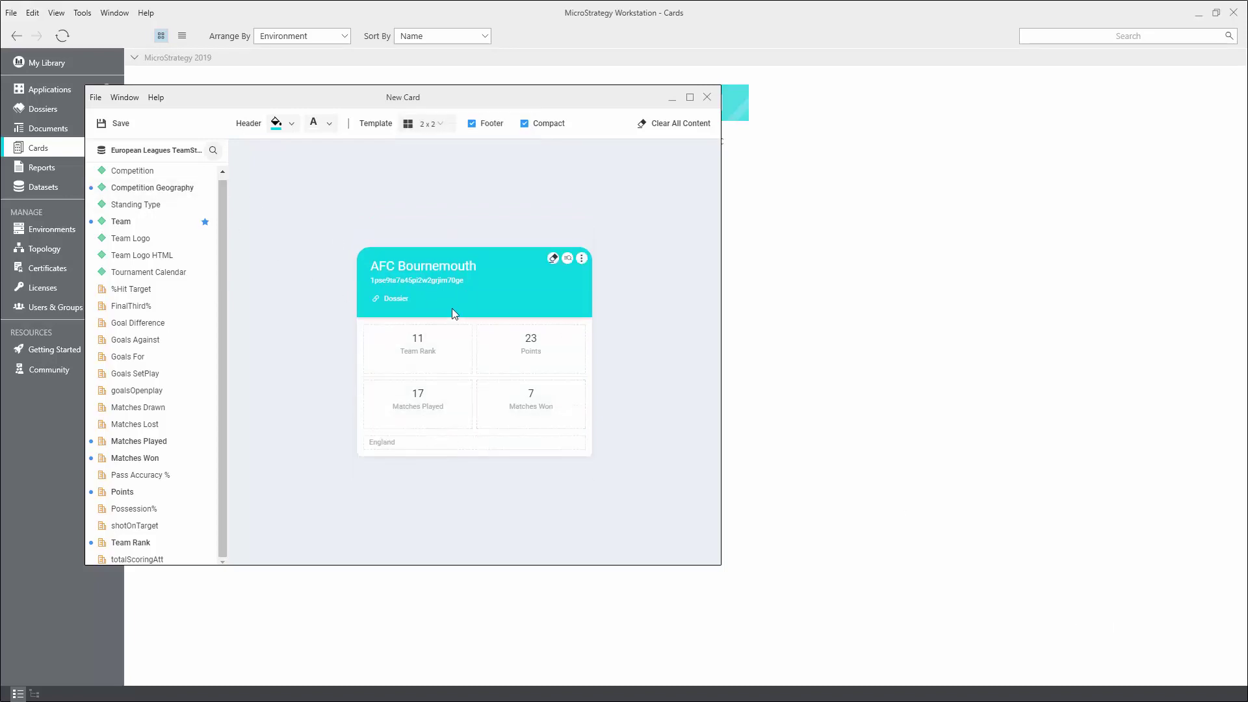
Step: Save the card as 'Team Stats Rank' and switch over to the Chrome browser
{"action": "left_click", "coordinate": [120, 123]}
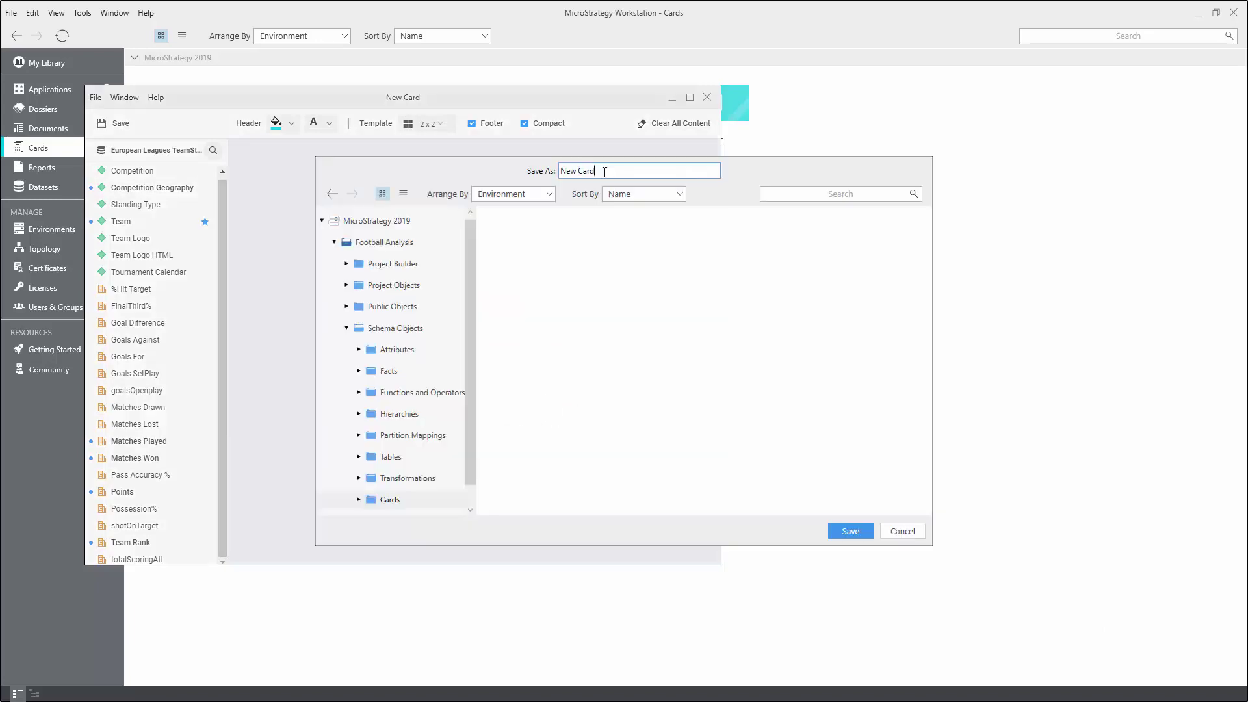
{"action": "type", "text": "Tea"}
{"action": "type", "text": "Stats"}
{"action": "type", "text": " Ras"}
{"action": "type", "text": "nk"}
{"action": "key", "text": "Return"}
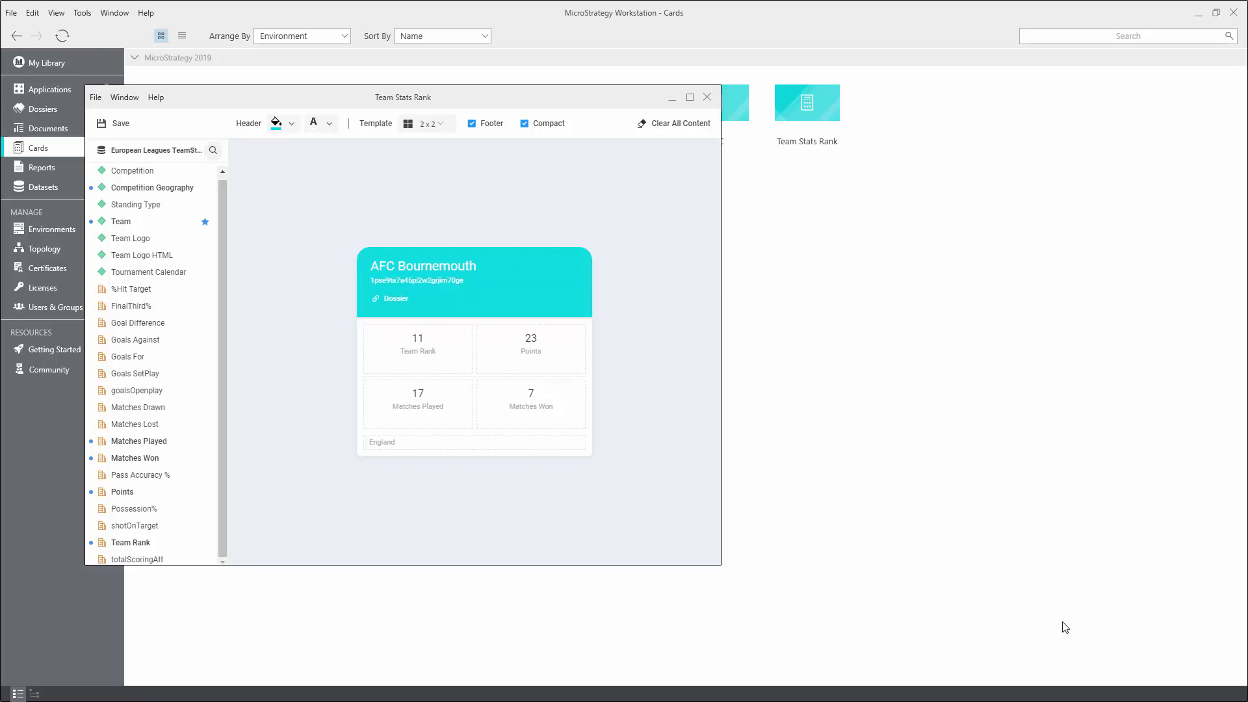
{"action": "key", "text": "alt+Tab"}
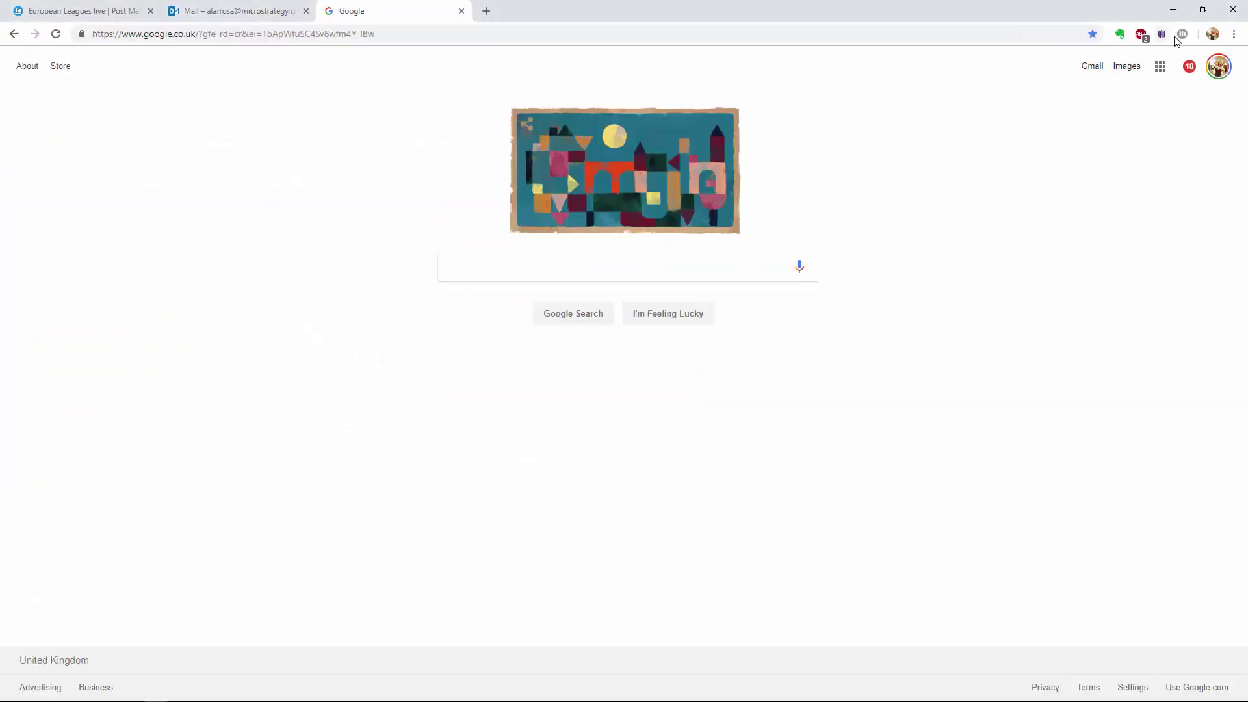
Step: Log in to the HyperIntelligence extension with username and password, then enable Team Stats Rank
{"action": "left_click", "coordinate": [1183, 33]}
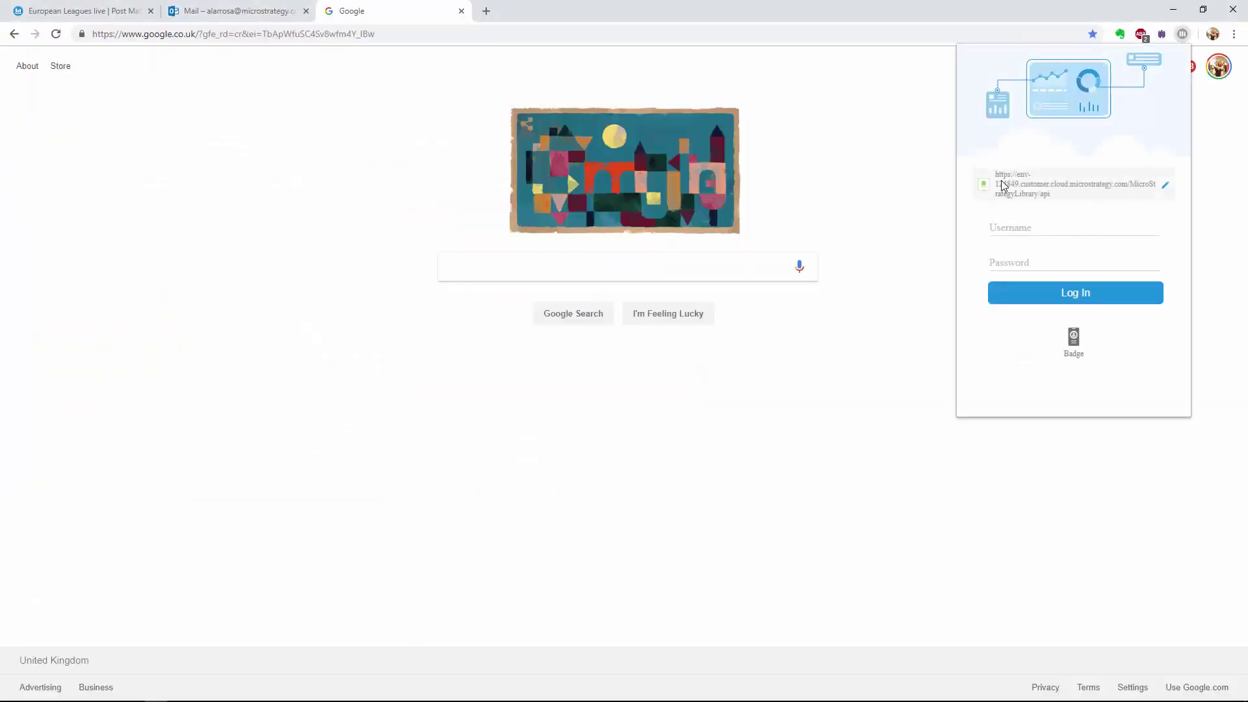
{"action": "left_click", "coordinate": [1046, 229]}
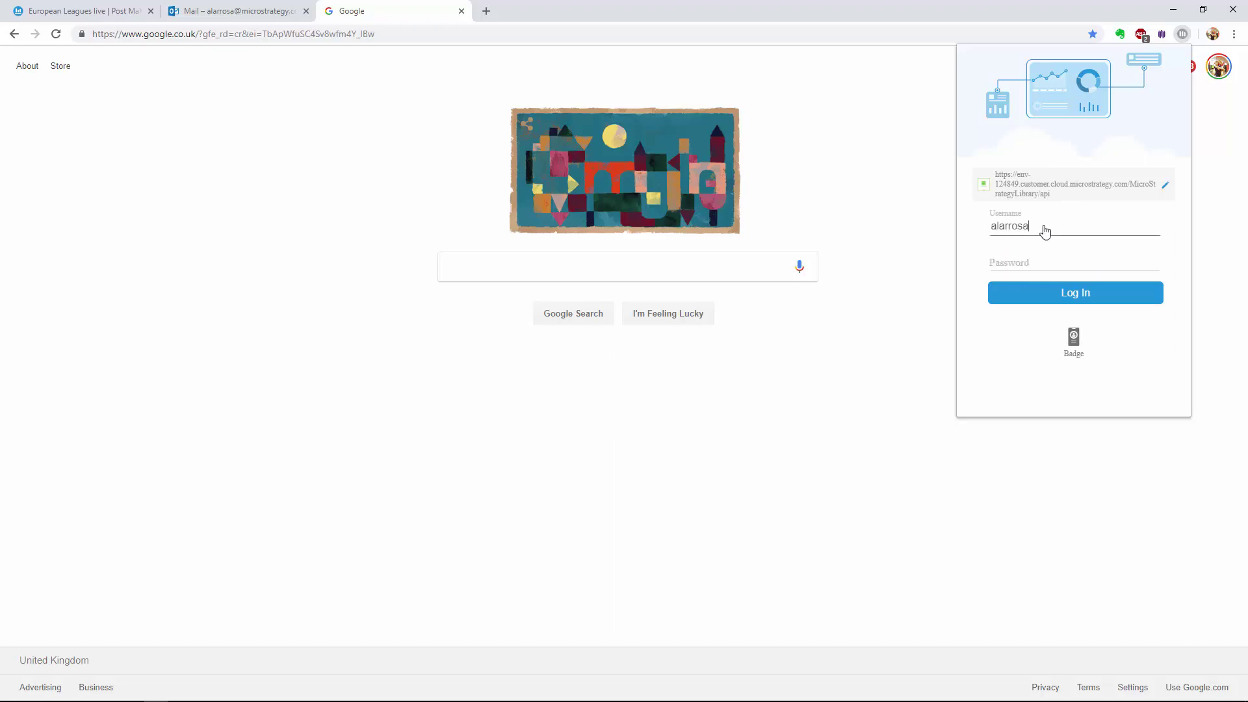
{"action": "key", "text": "Tab"}
{"action": "type", "text": "****"}
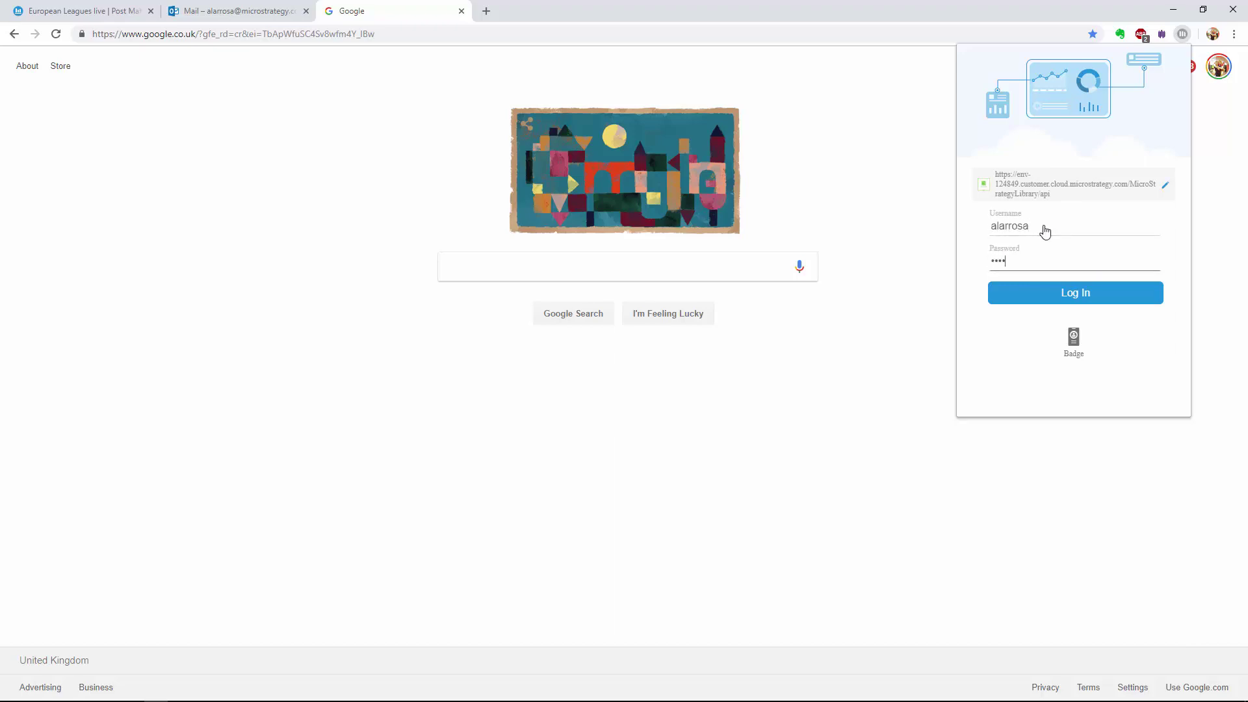
{"action": "left_click", "coordinate": [1065, 298]}
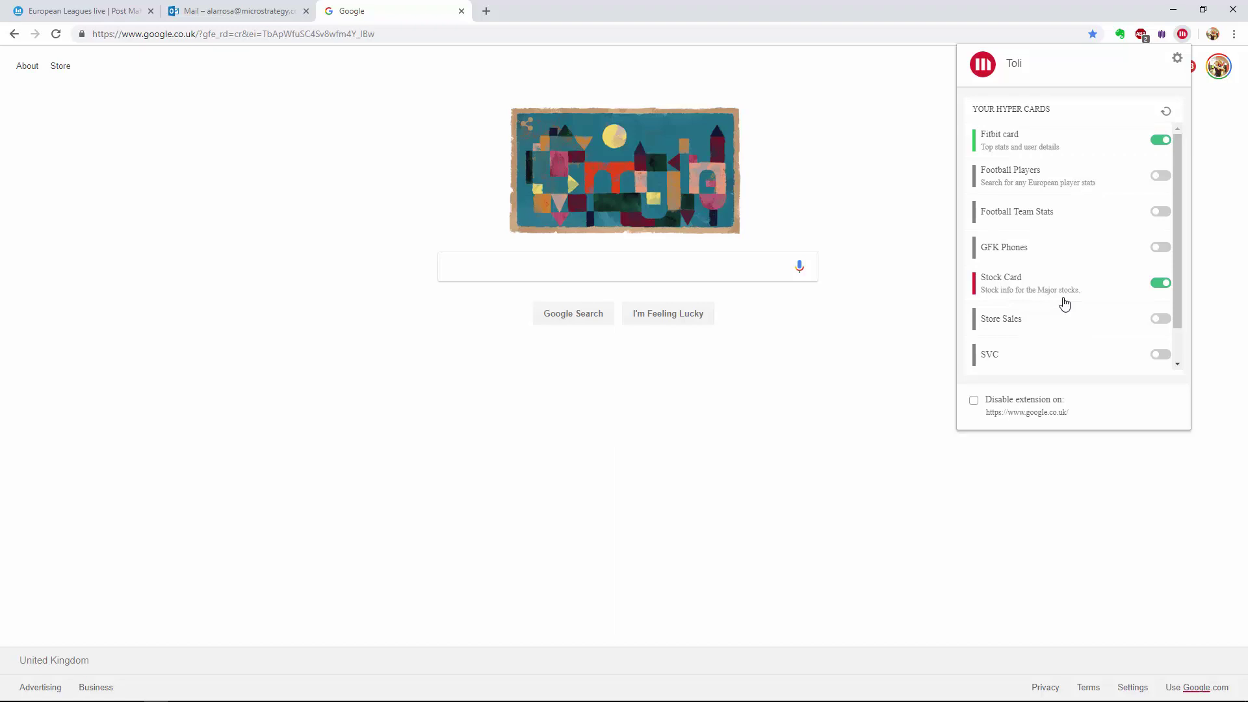
{"action": "scroll", "coordinate": [1066, 303], "scroll_direction": "down", "scroll_amount": 1}
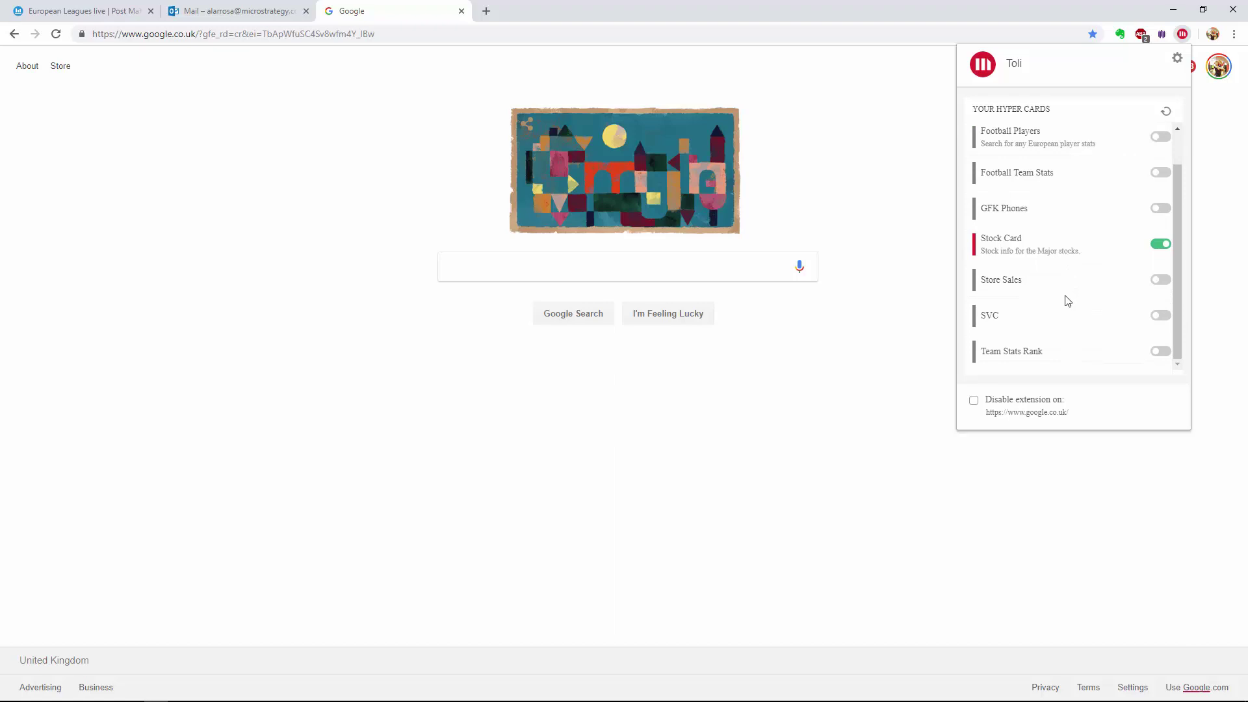
{"action": "left_click", "coordinate": [1159, 351]}
Step: Close the card list and search Google for 'premier league table'
{"action": "left_click", "coordinate": [700, 271]}
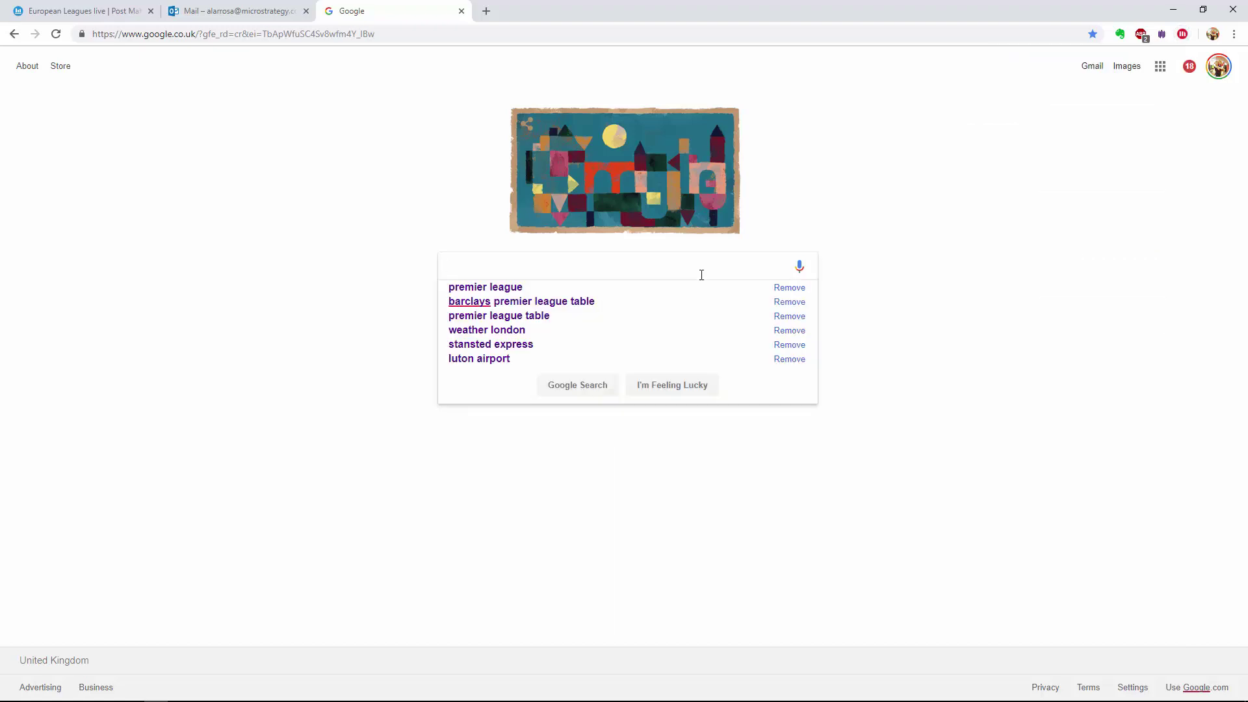
{"action": "left_click", "coordinate": [499, 315]}
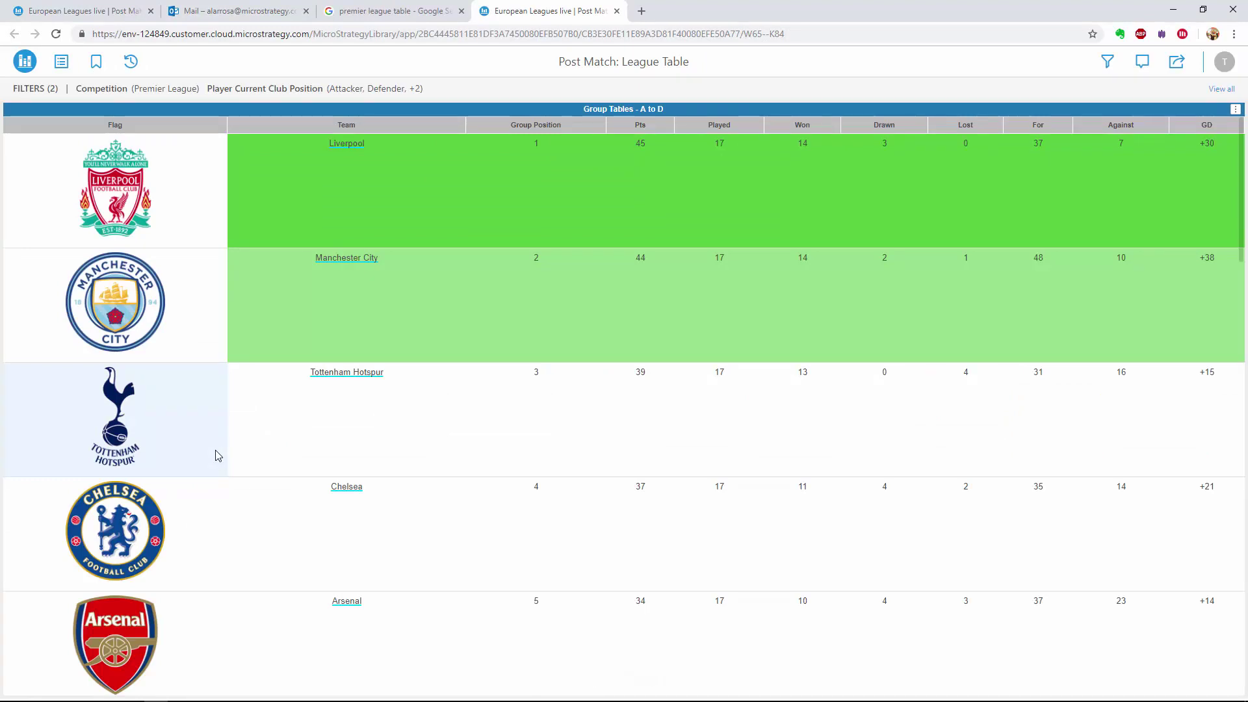
Step: Page forward through Season MVP to the Post Match: Team Stats: Month page
{"action": "left_click", "coordinate": [61, 62]}
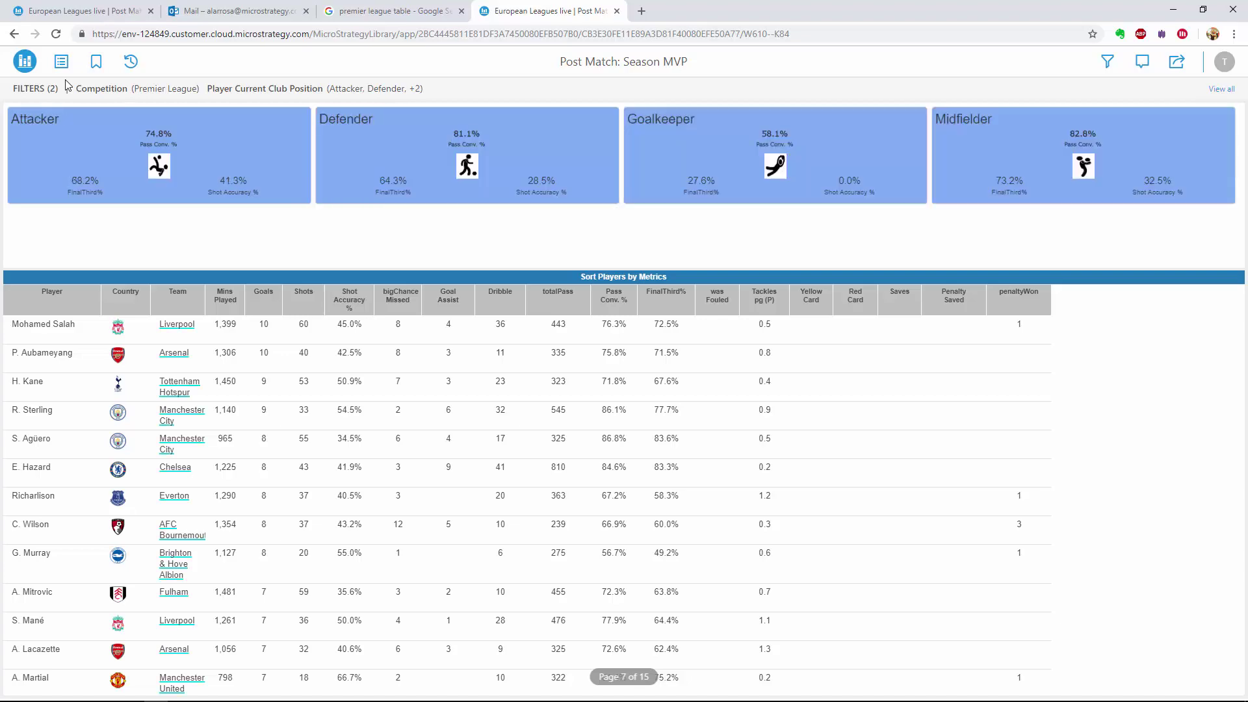
{"action": "key", "text": "Right"}
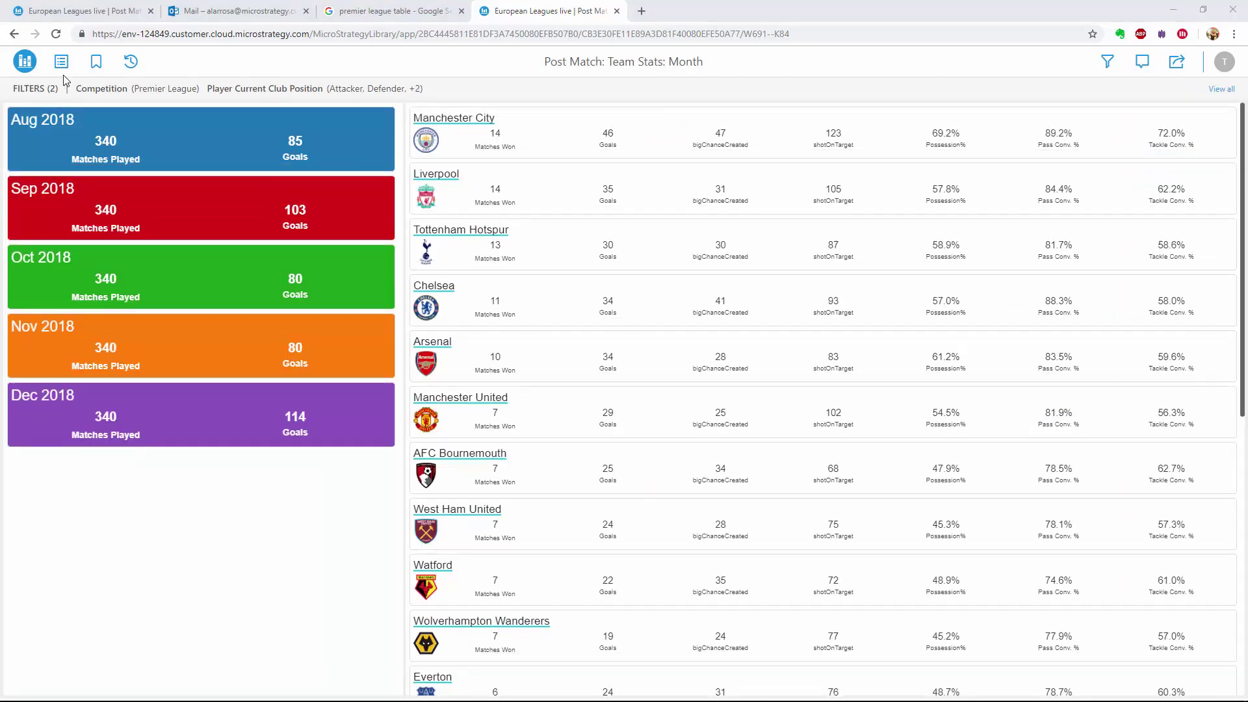
Step: Switch to the mail inbox and open the Premier League latest stats email
{"action": "left_click", "coordinate": [220, 11]}
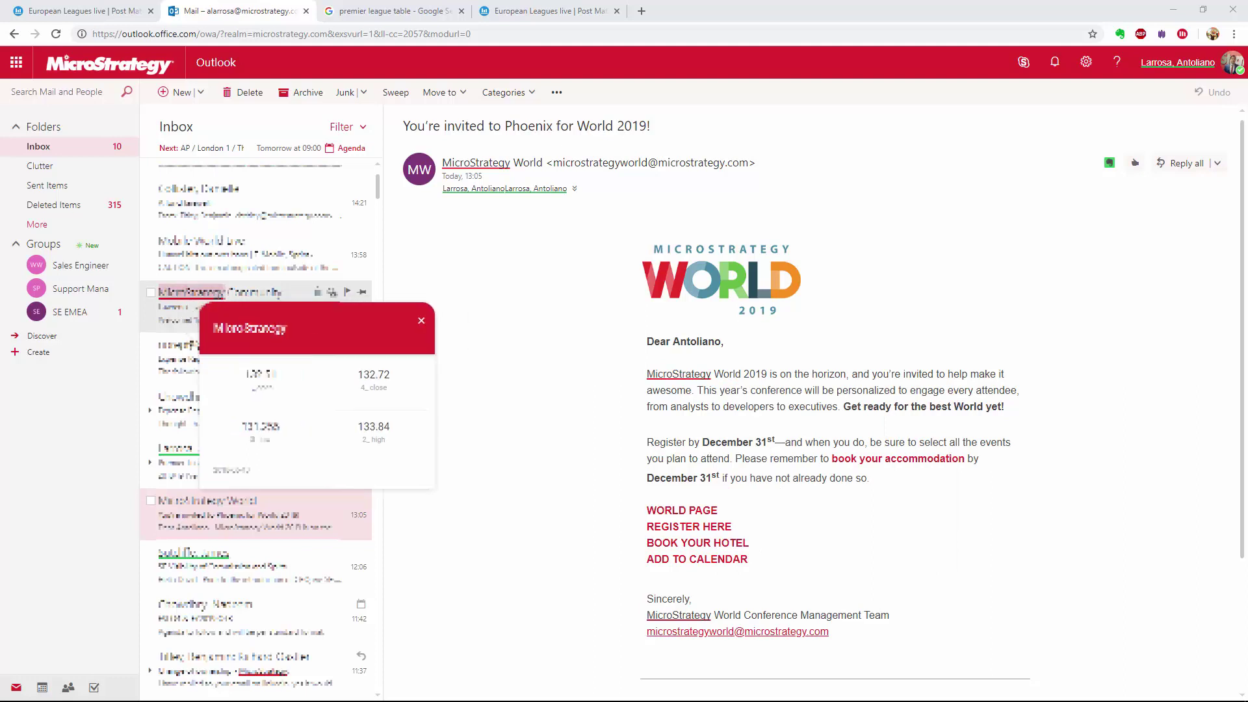
{"action": "mouse_move", "coordinate": [201, 449]}
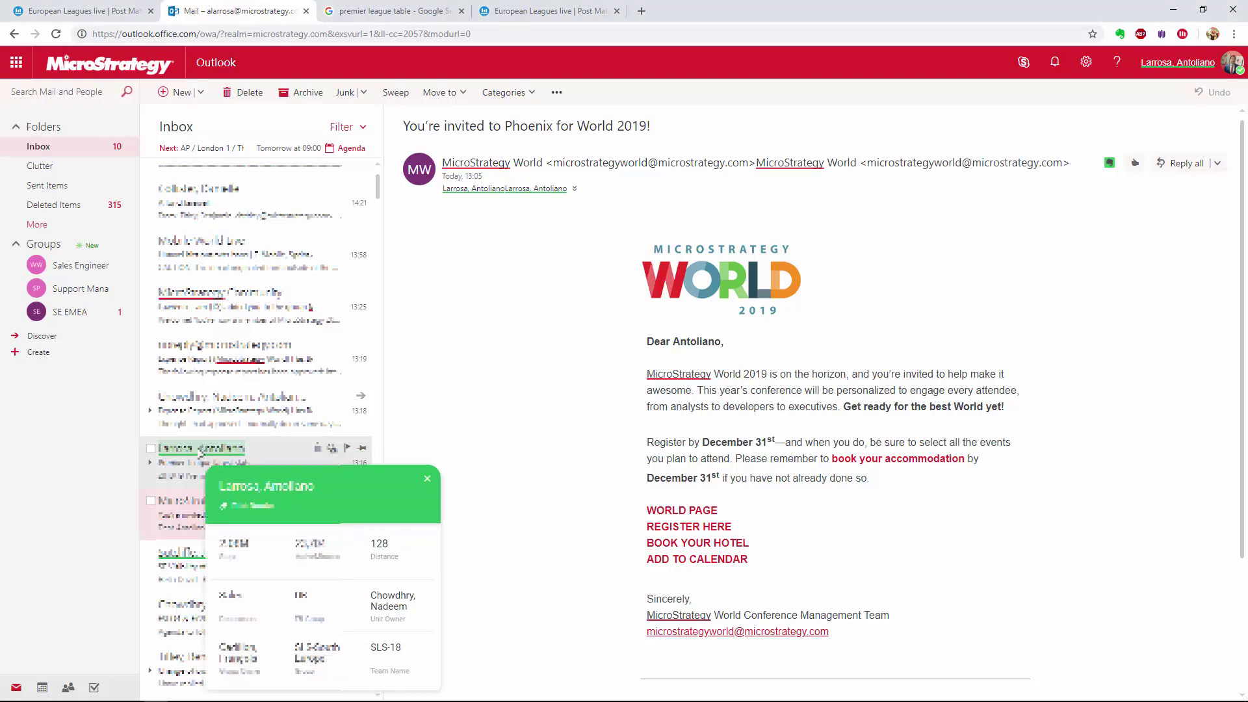
{"action": "left_click", "coordinate": [201, 451]}
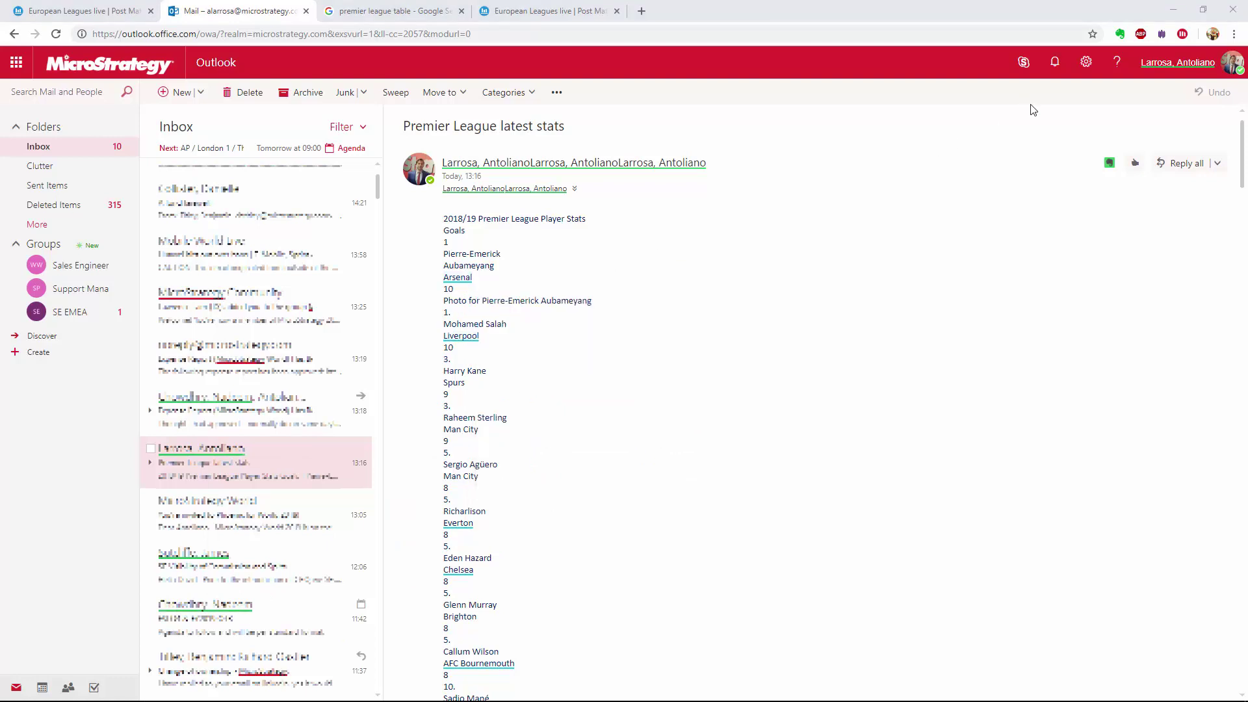
{"action": "left_click", "coordinate": [1162, 35]}
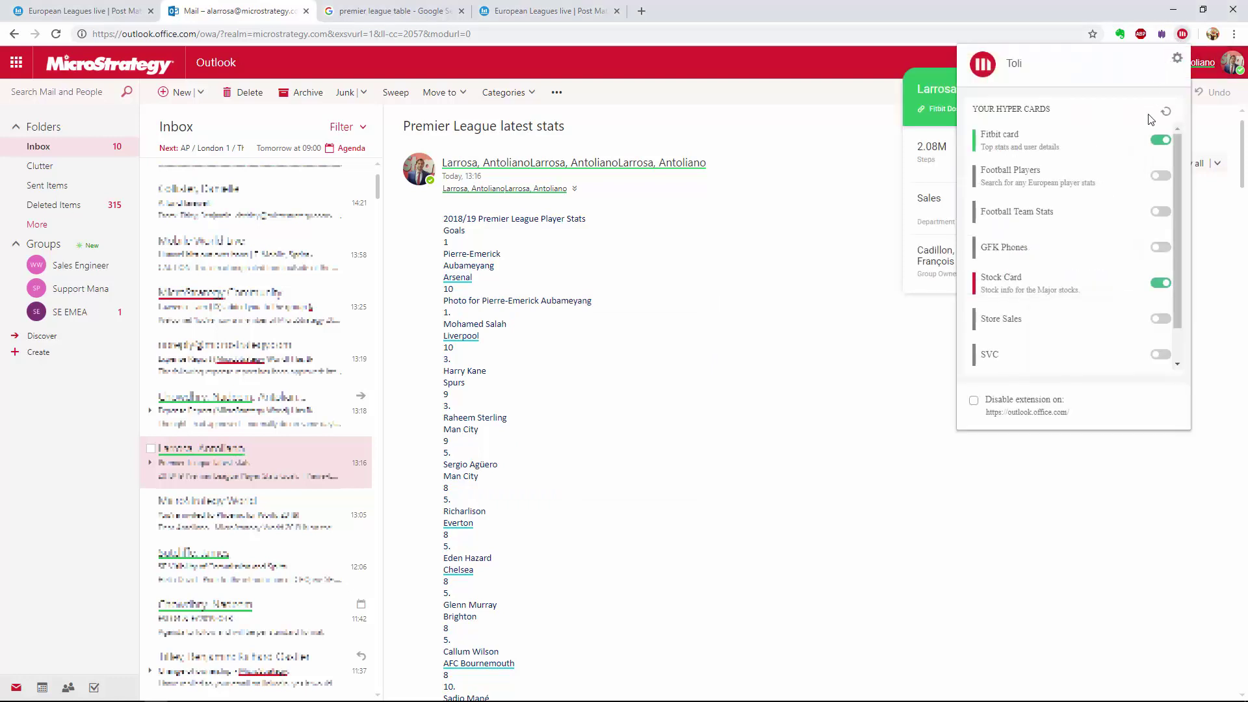
{"action": "left_click", "coordinate": [1163, 144]}
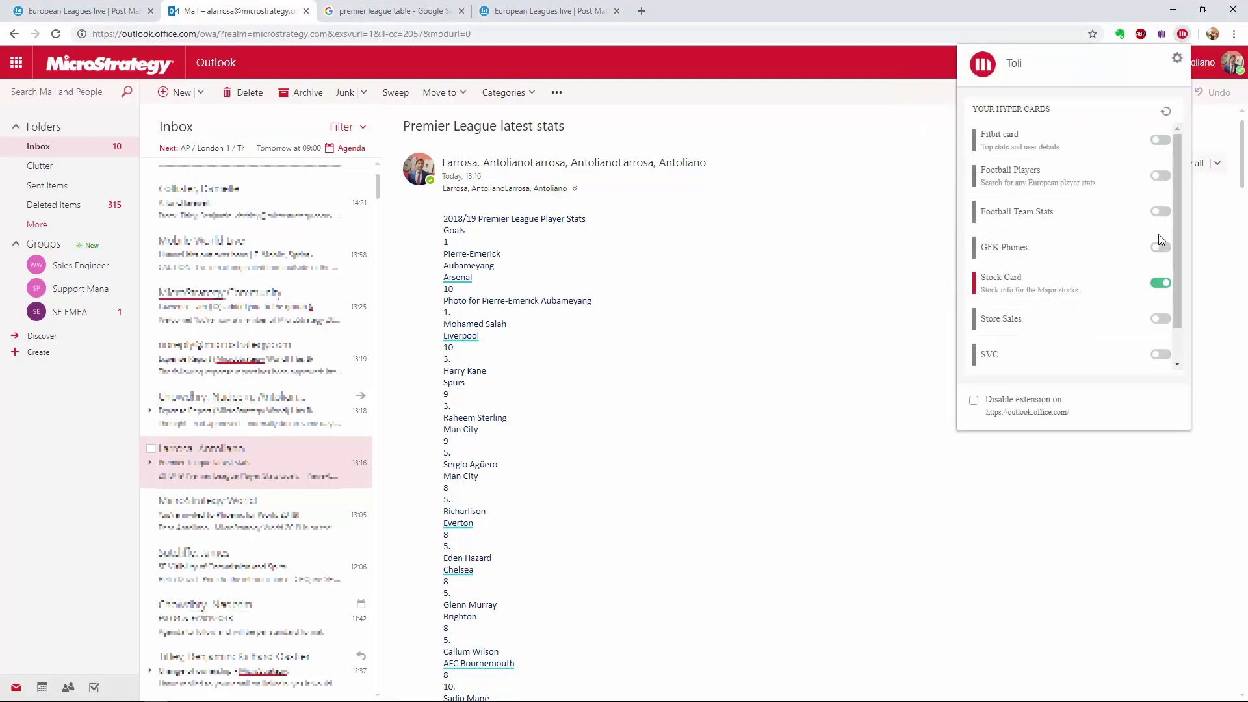
{"action": "left_click", "coordinate": [1160, 285]}
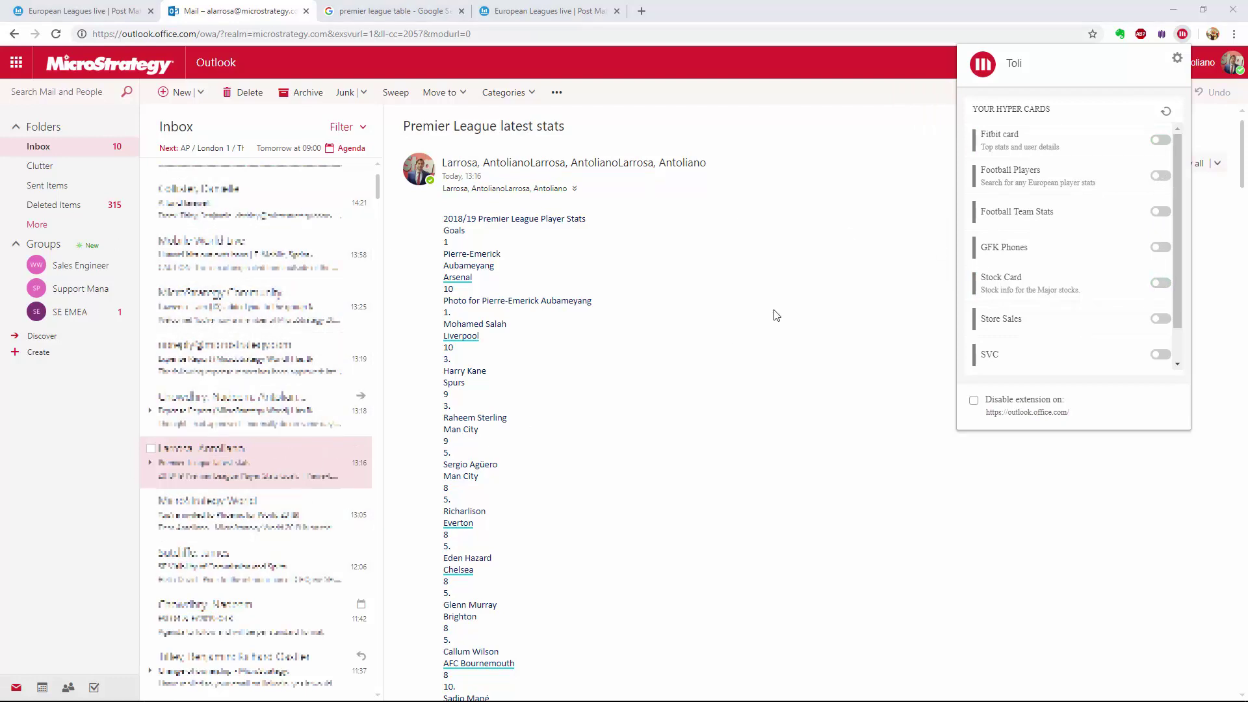
{"action": "left_click", "coordinate": [1162, 139]}
{"action": "left_click", "coordinate": [1160, 283]}
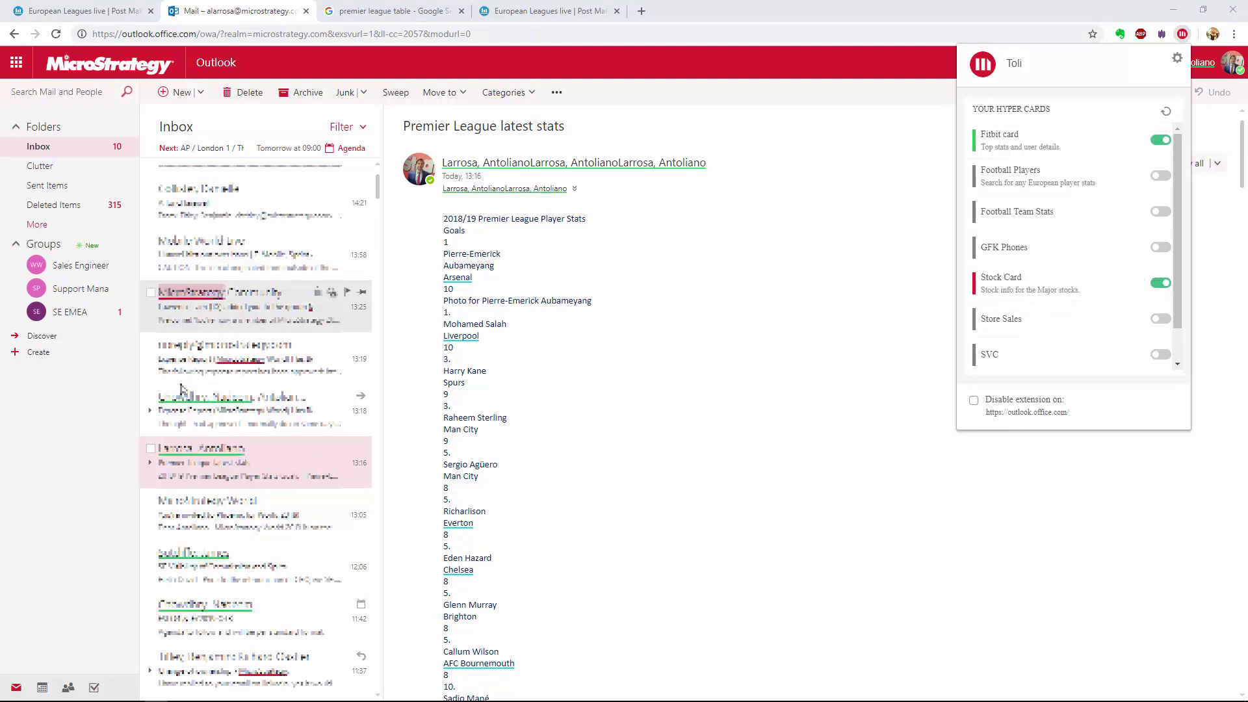